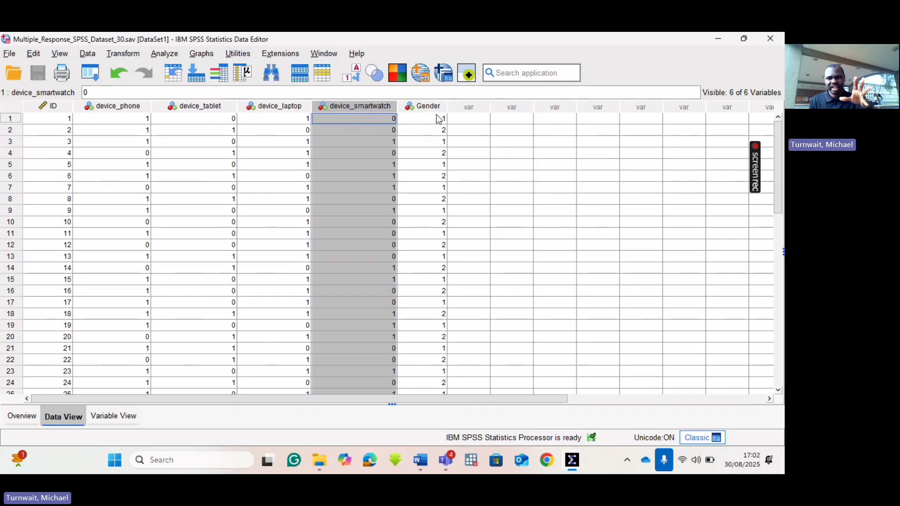
Examine the Gender data column and the variable definitions of the device and Gender variables
left_click(433, 121)
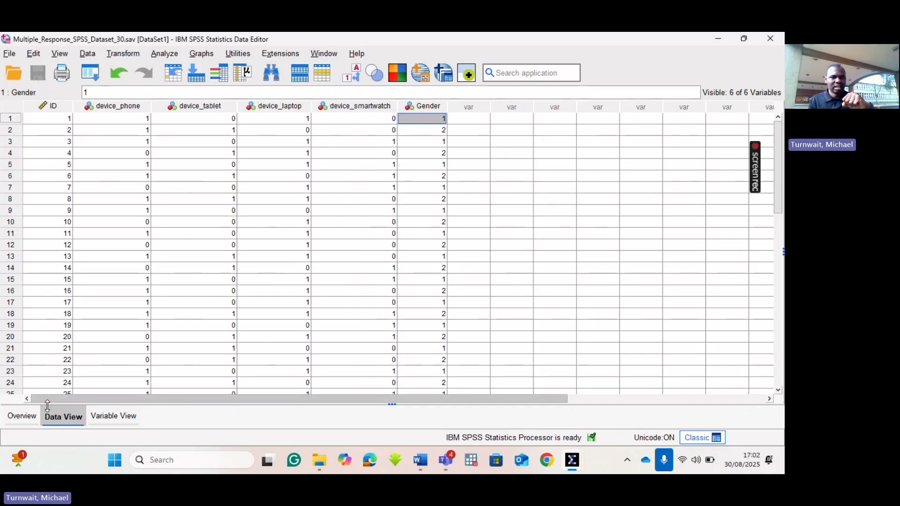
left_click(111, 417)
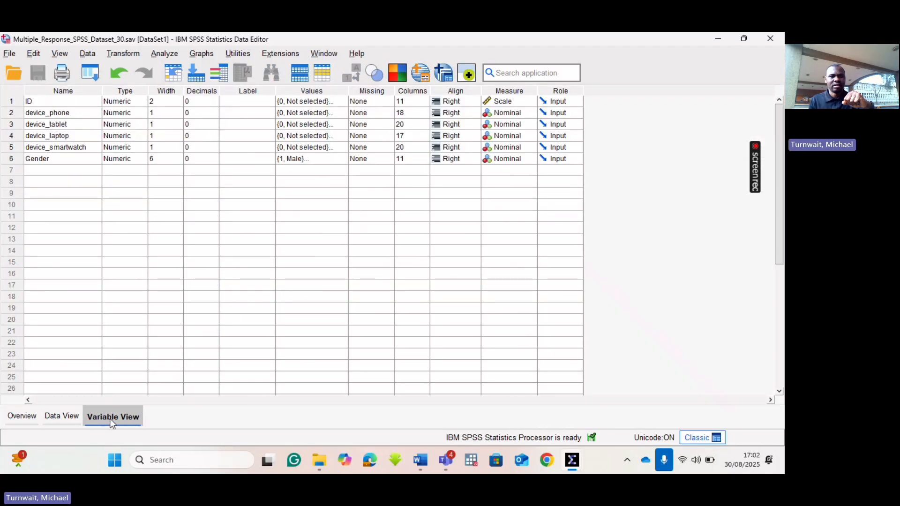
left_click(66, 113)
left_click(66, 126)
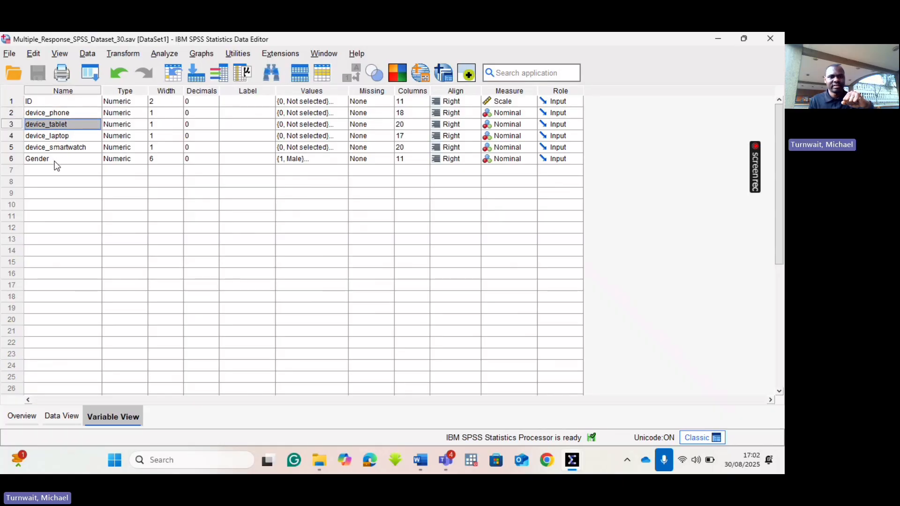
left_click(49, 161)
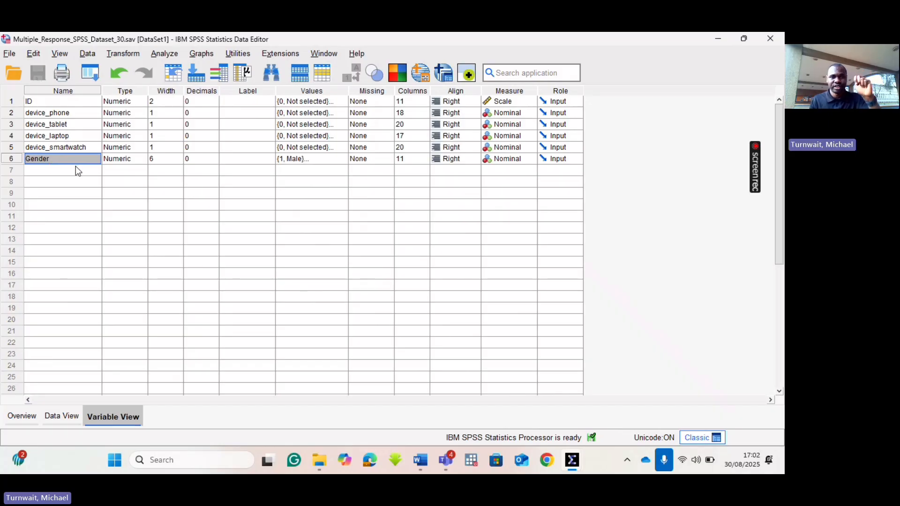
Examine the value labels defined for the ID variable, then dismiss them without changes
left_click(294, 113)
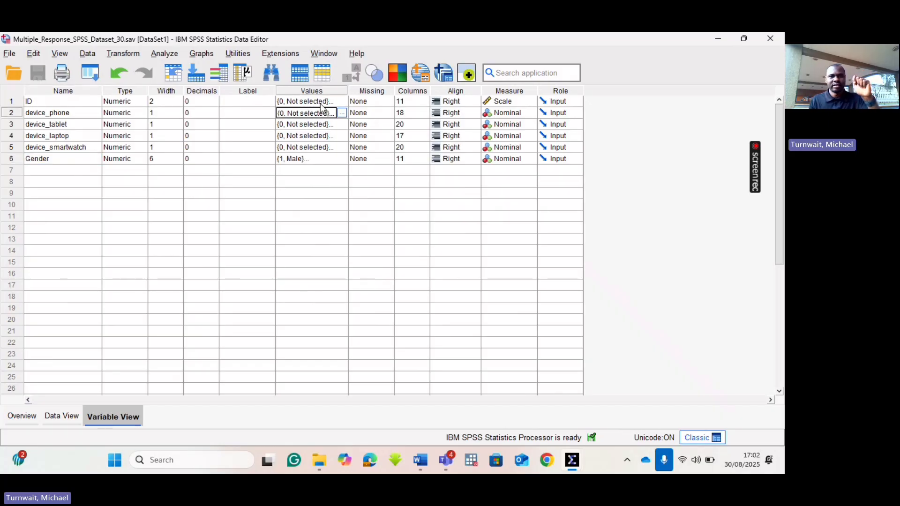
left_click(319, 102)
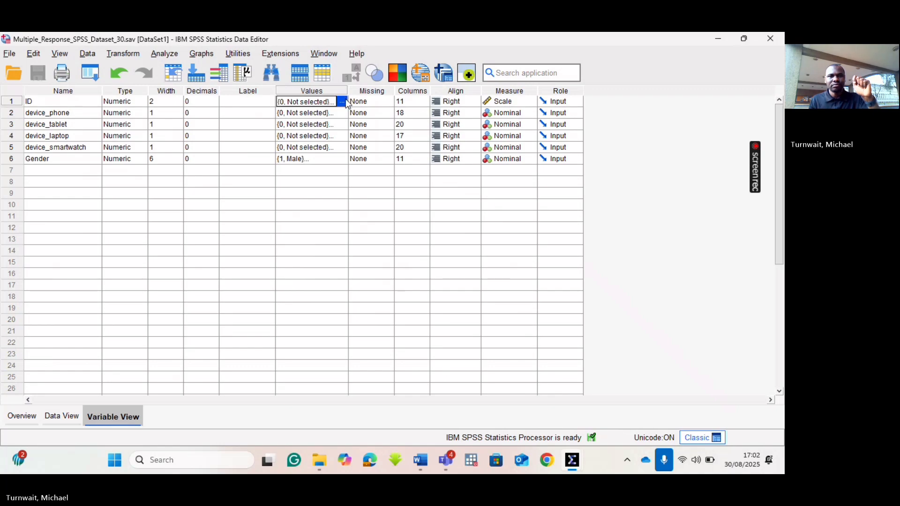
left_click(343, 102)
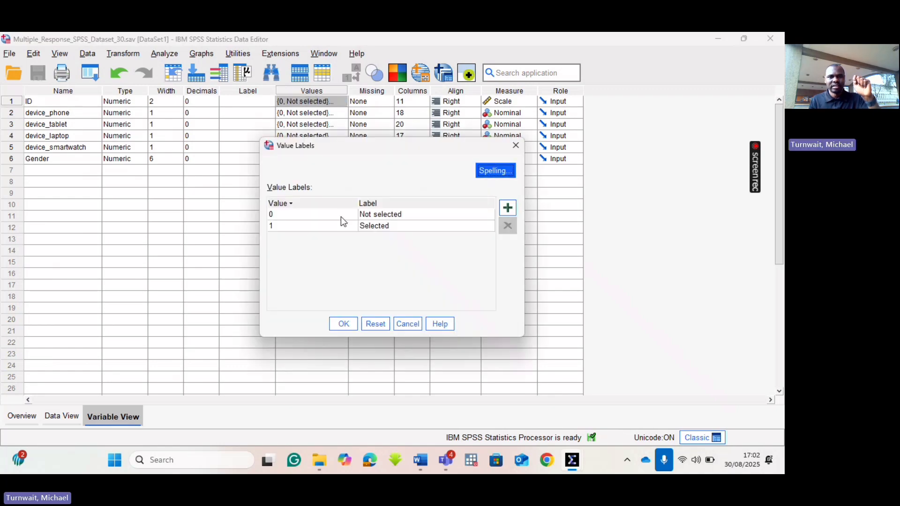
left_click(273, 228)
left_click(382, 227)
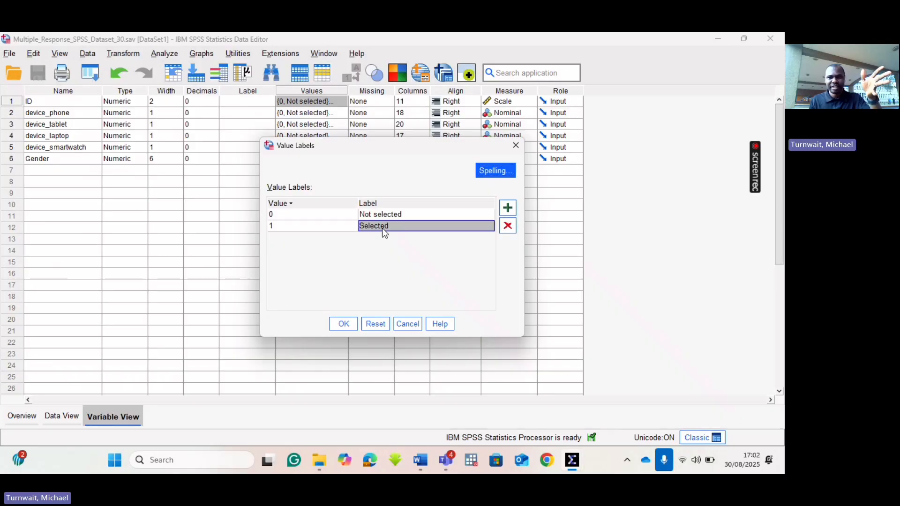
left_click(295, 226)
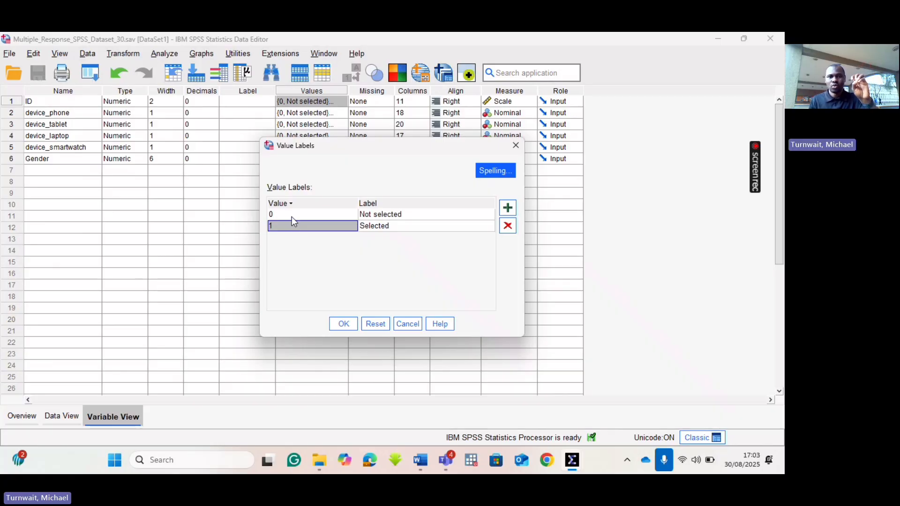
left_click(292, 217)
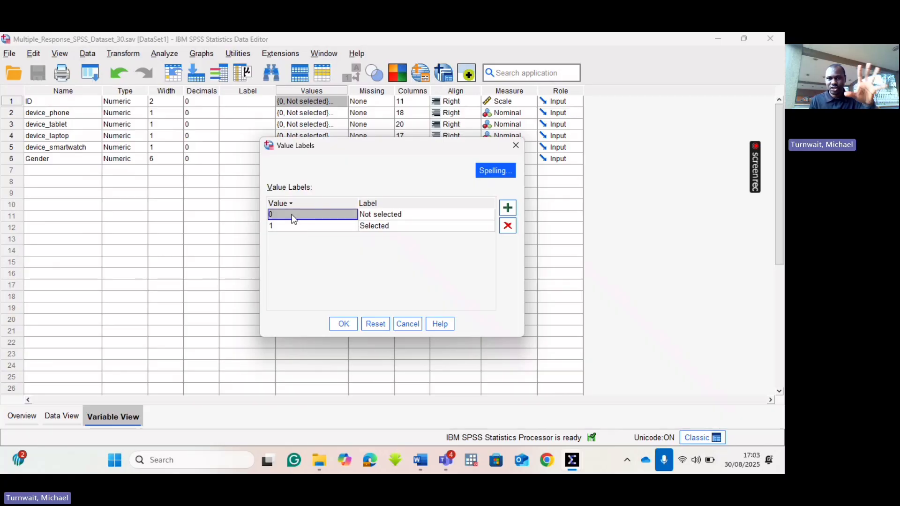
left_click(392, 216)
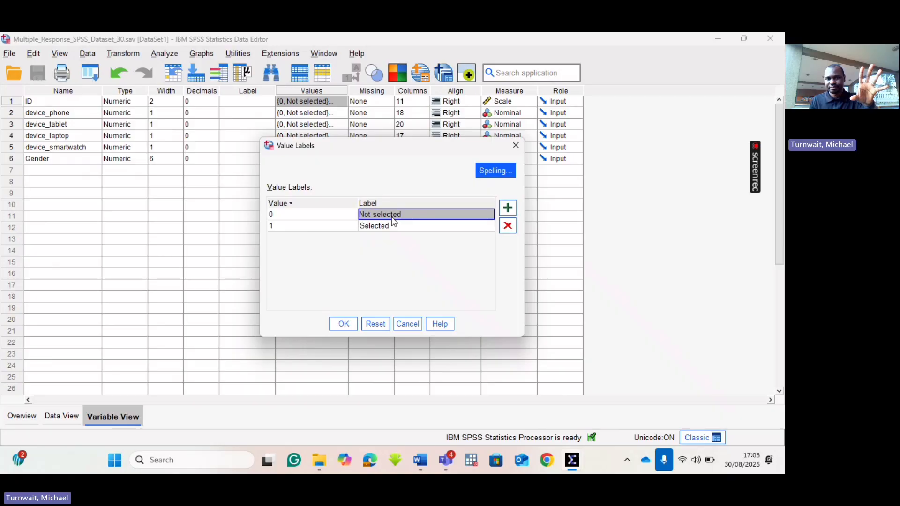
left_click(515, 144)
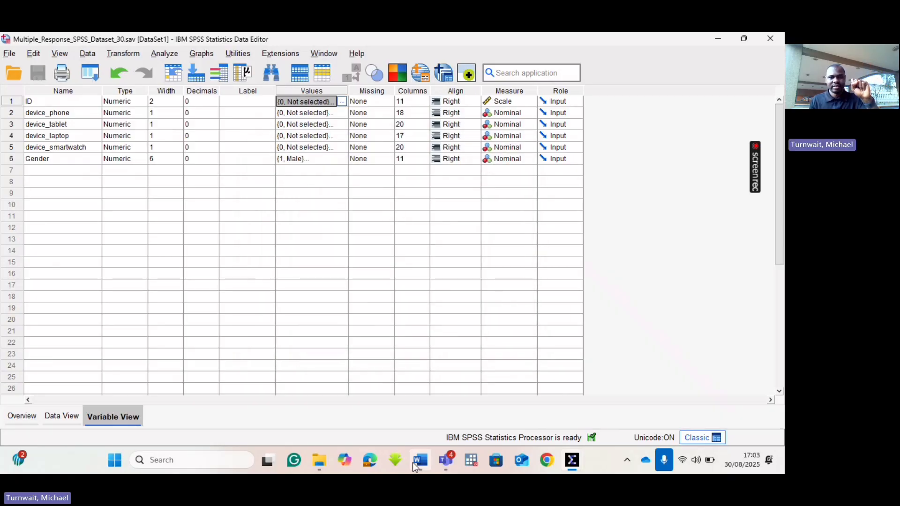
Switch to the Word document to review the device ownership question and its answer options, then return to SPSS
mouse_move(422, 463)
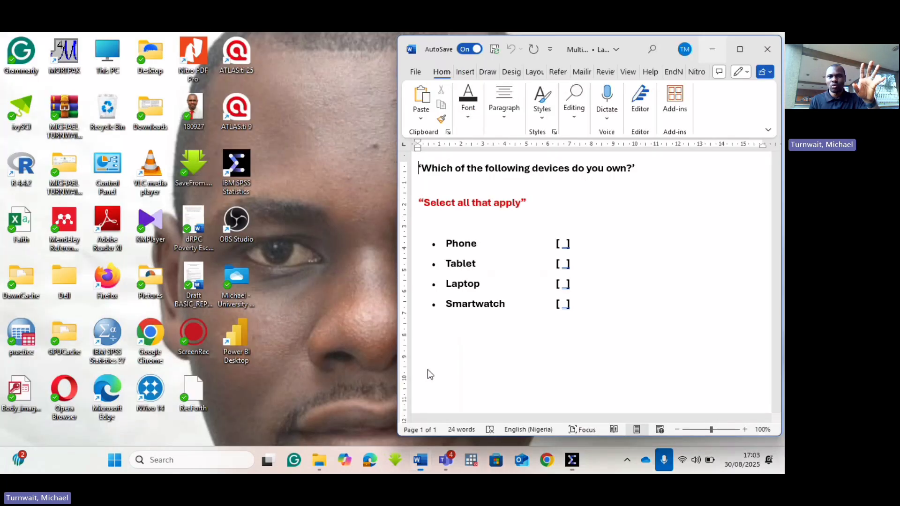
left_click(427, 370)
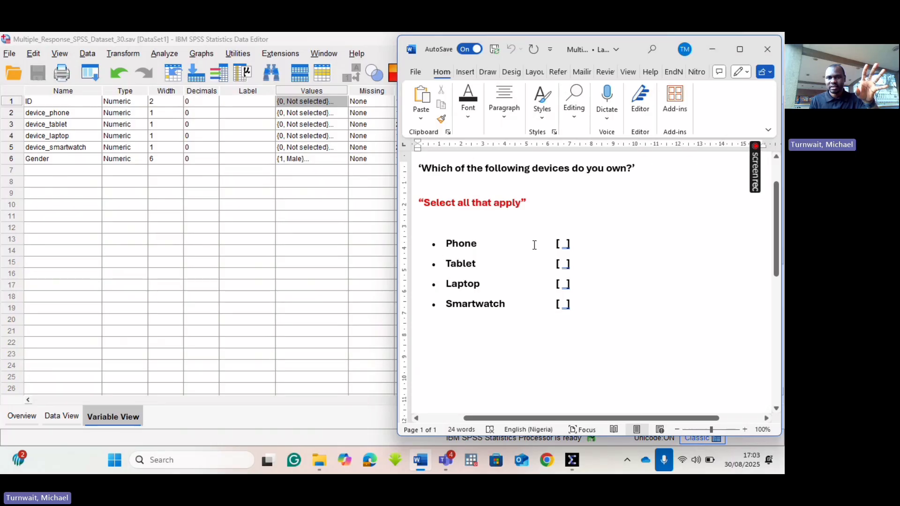
left_click(563, 244)
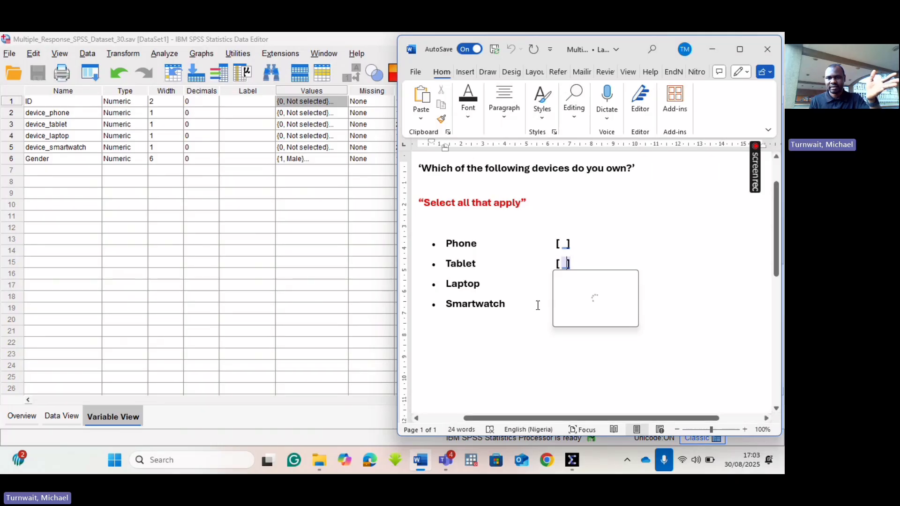
left_click(715, 54)
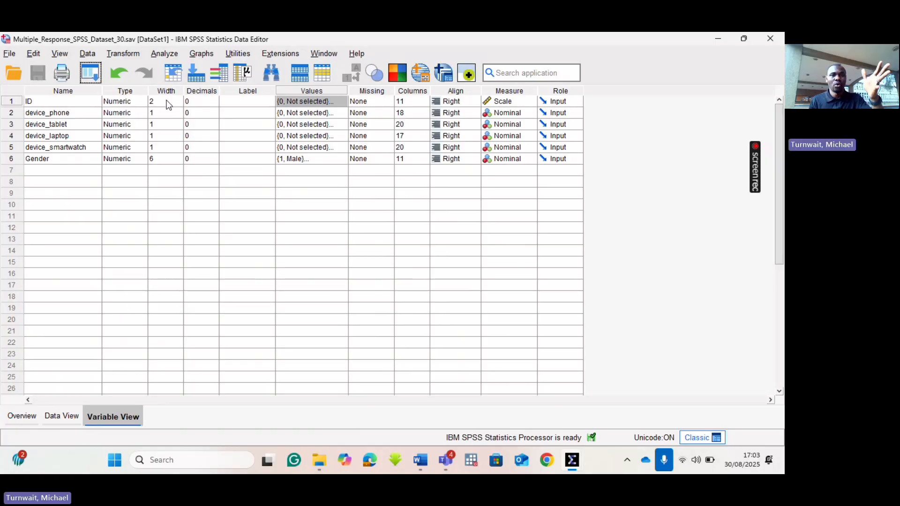
Start defining a multiple response set containing device_phone, device_tablet, device_laptop and device_smartwatch
left_click(164, 54)
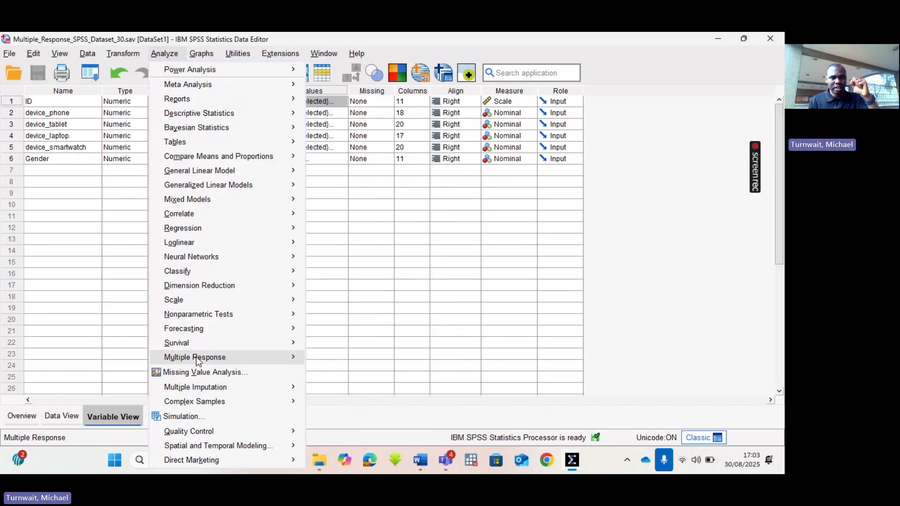
mouse_move(195, 357)
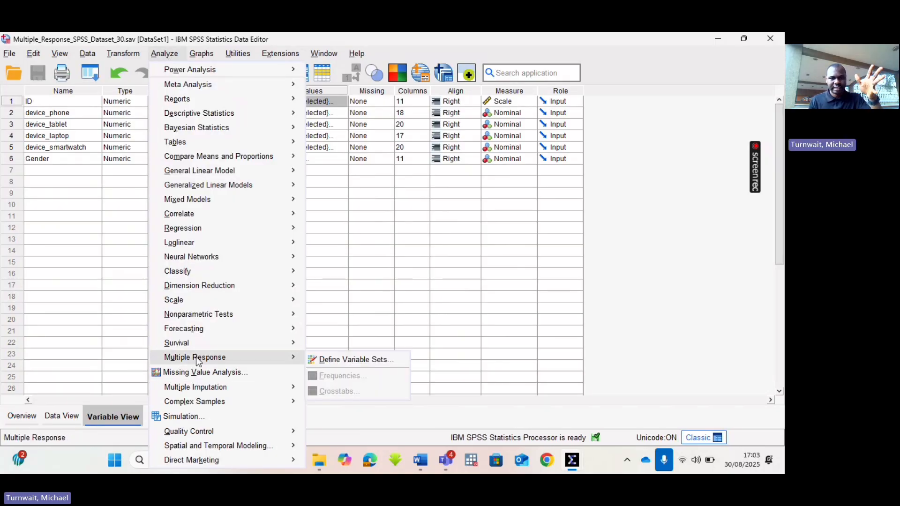
left_click(347, 360)
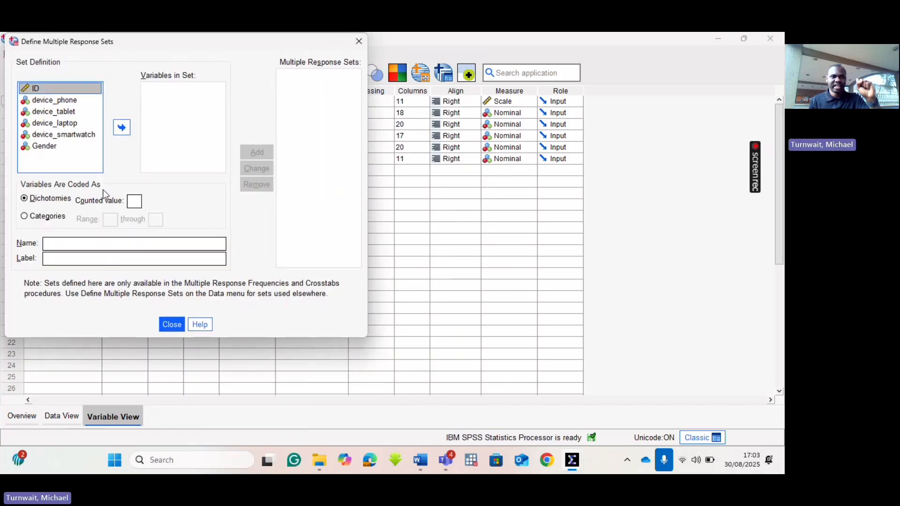
left_click(34, 101)
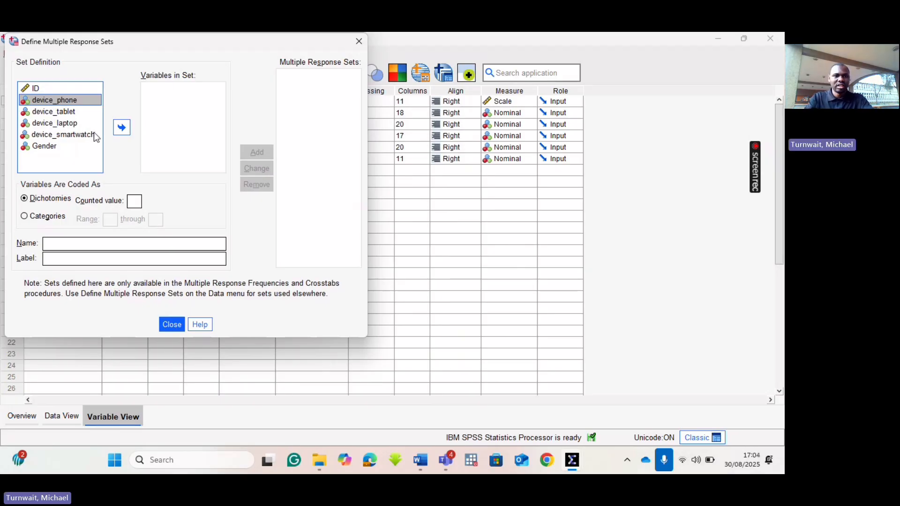
key("shift+Down")
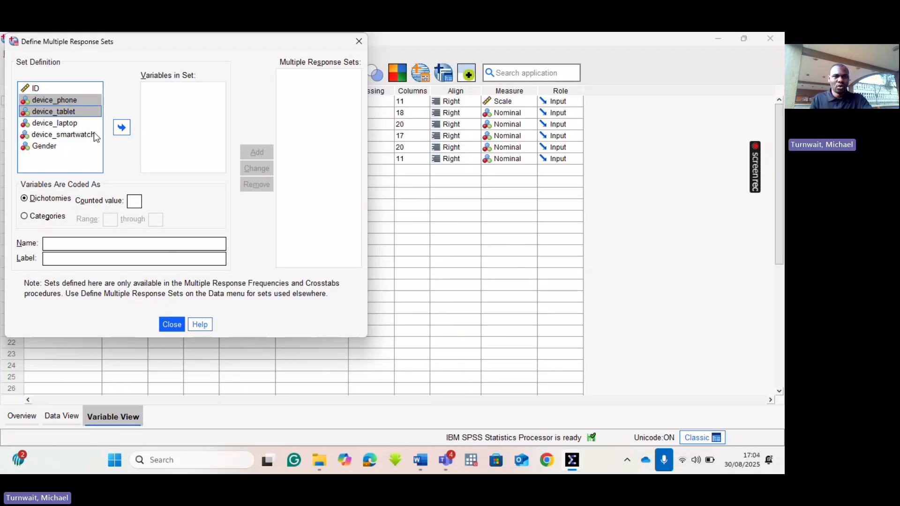
key("shift+Down")
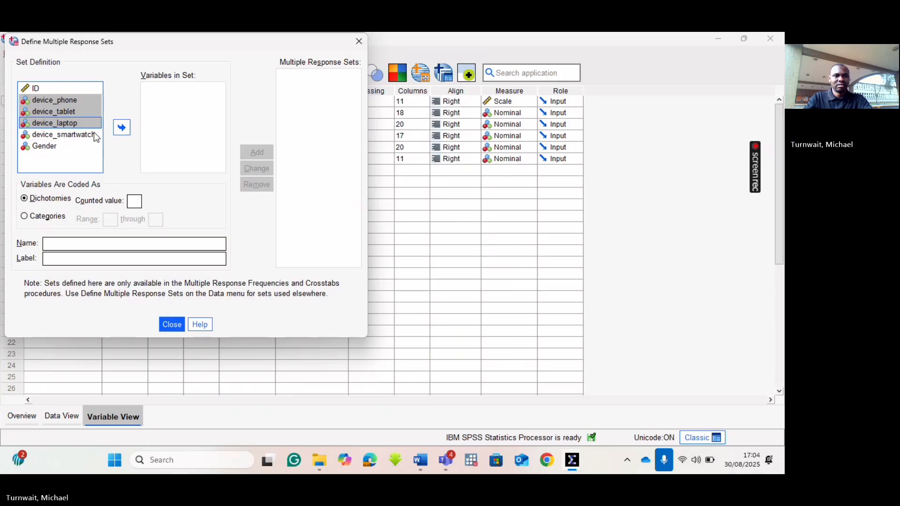
key("shift+Down")
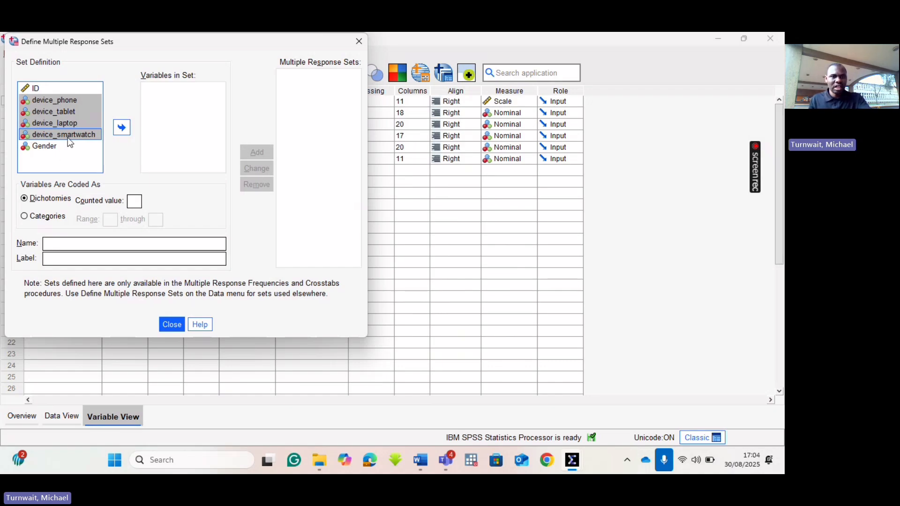
left_click(119, 128)
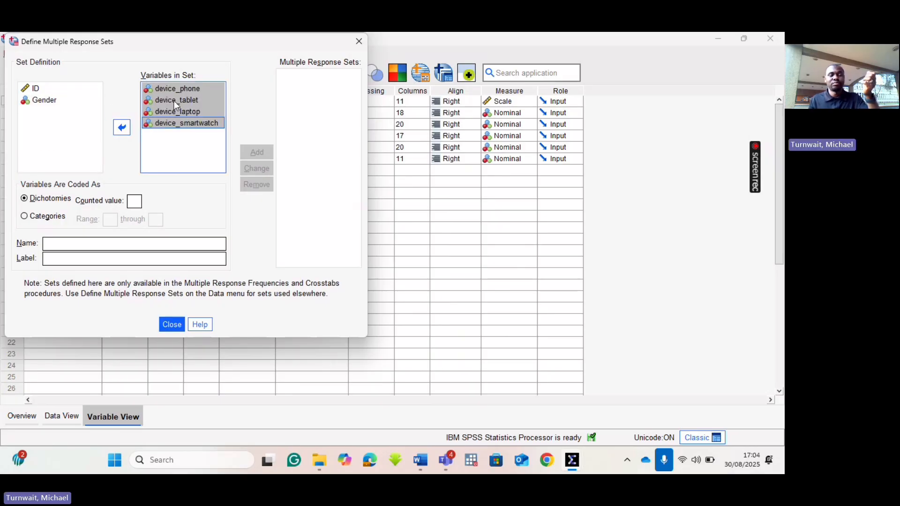
Set the dichotomies' counted value to 1 and name the multiple response set DevicesOwn
left_click(186, 111)
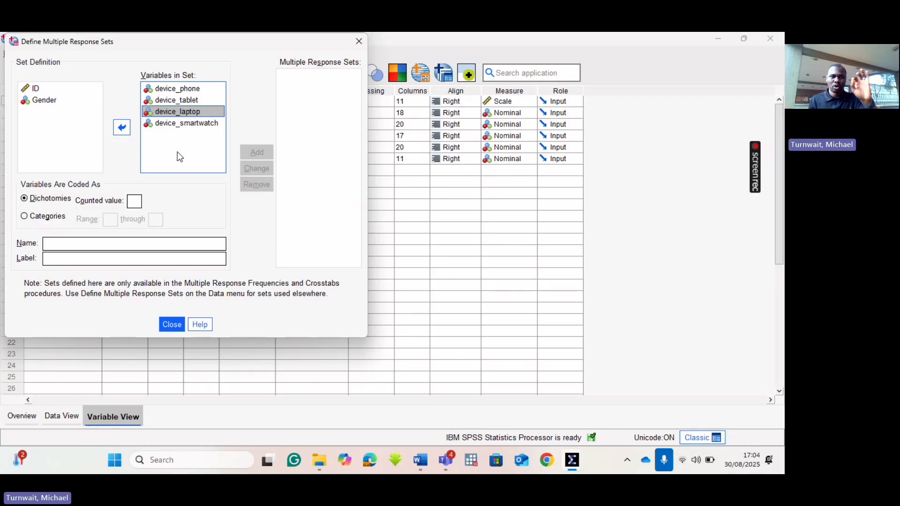
left_click(132, 206)
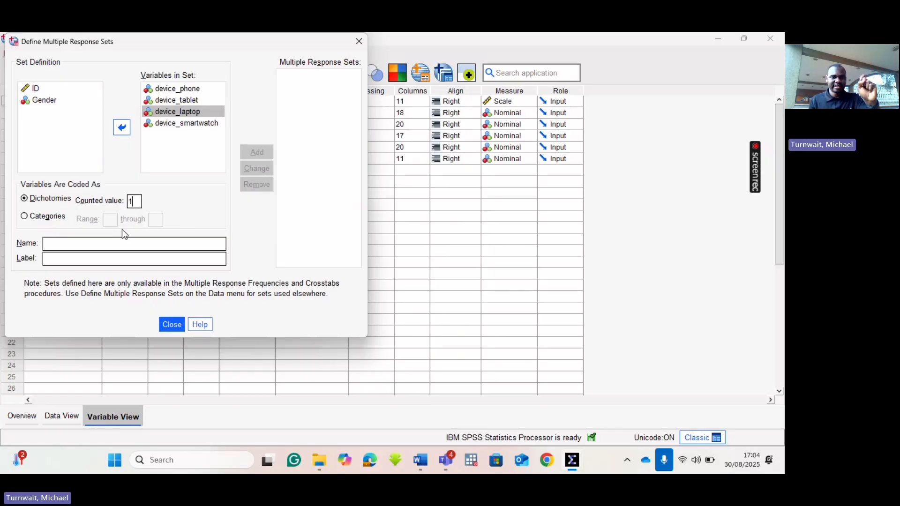
left_click(73, 243)
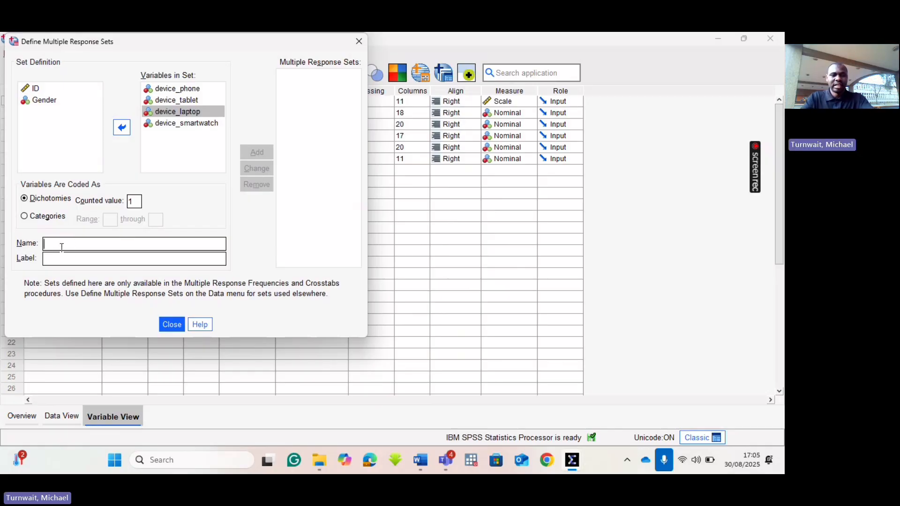
type("D")
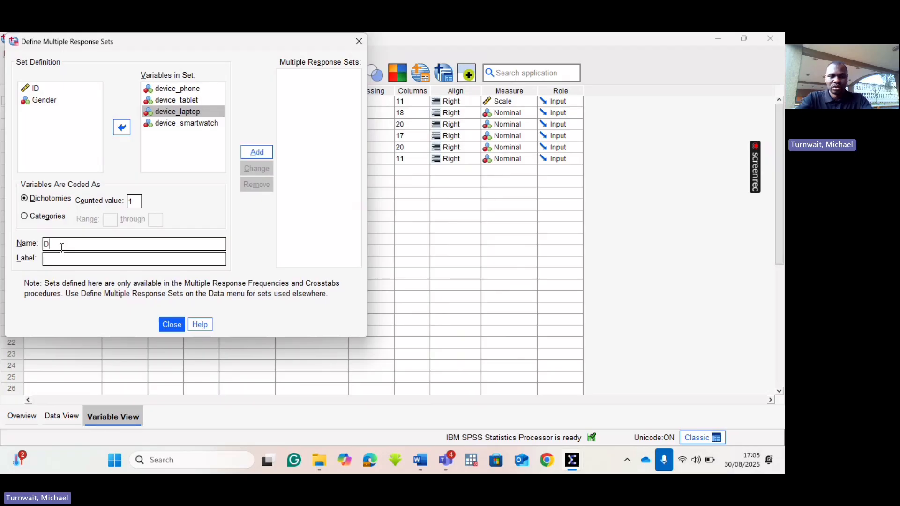
type("evice")
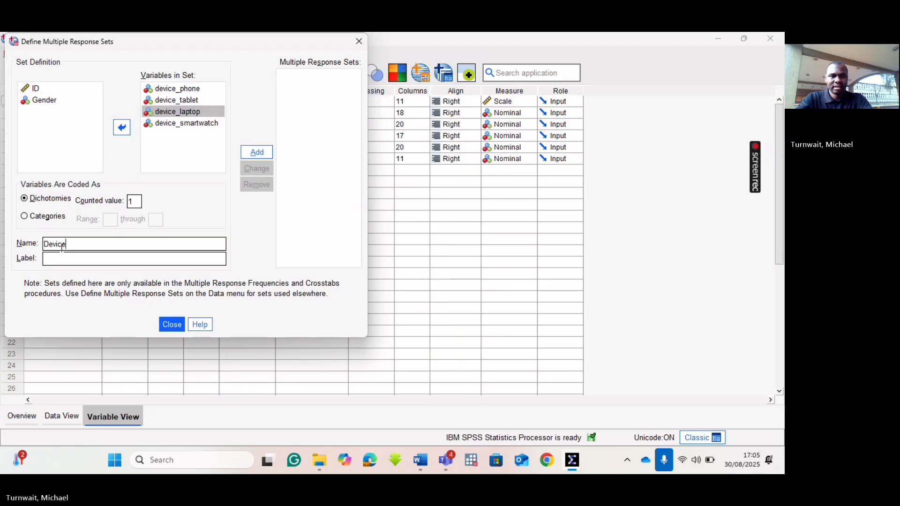
type("sOwn")
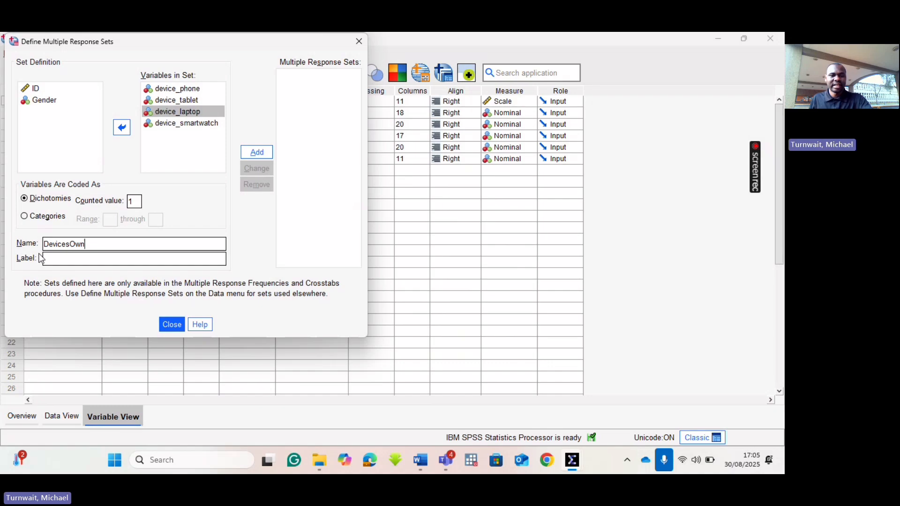
Label the set "Devices Own", add it to the multiple response sets and finish the definition
key("ctrl+a")
key("ctrl+c")
left_click(54, 259)
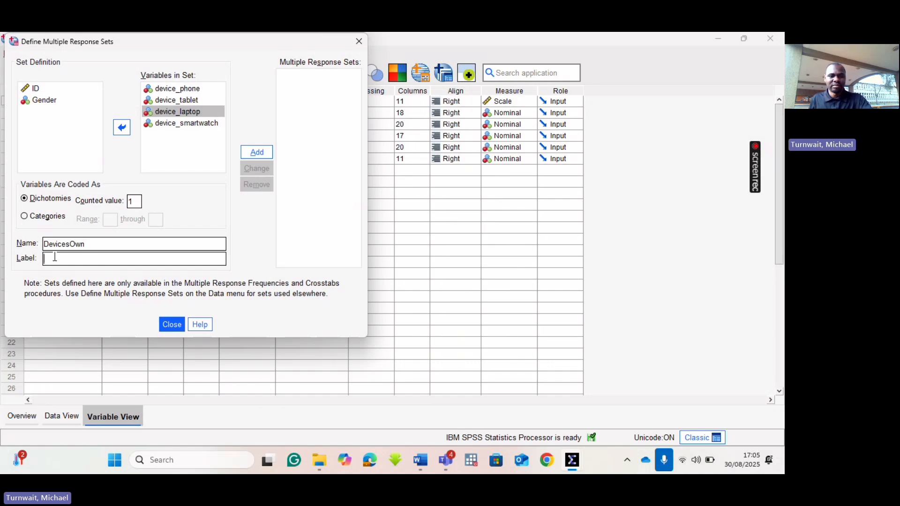
key("ctrl+v")
left_click(64, 258)
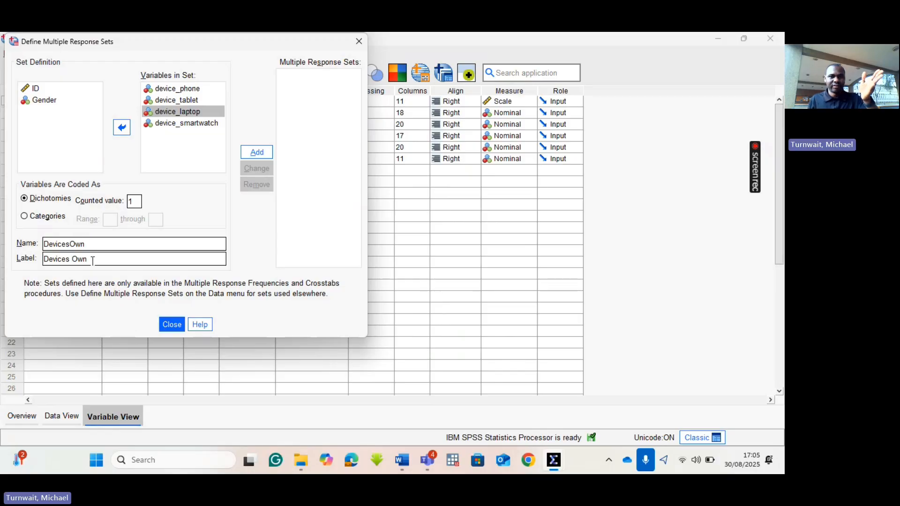
left_click(262, 155)
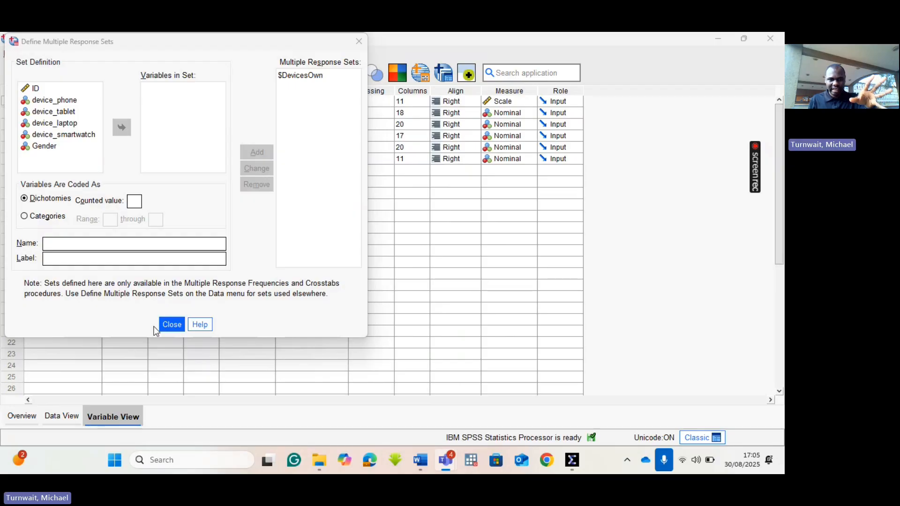
left_click(172, 324)
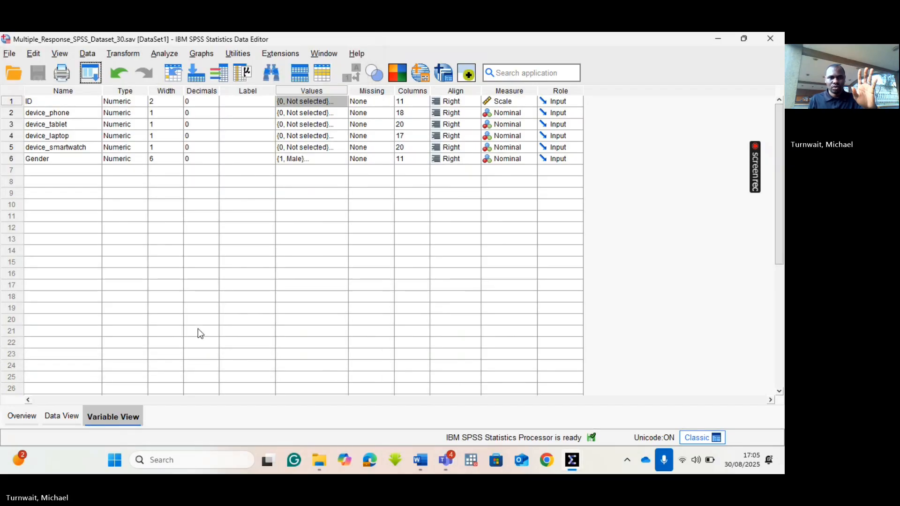
Run a Multiple Response Frequencies analysis on the $DevicesOwn set
left_click(162, 55)
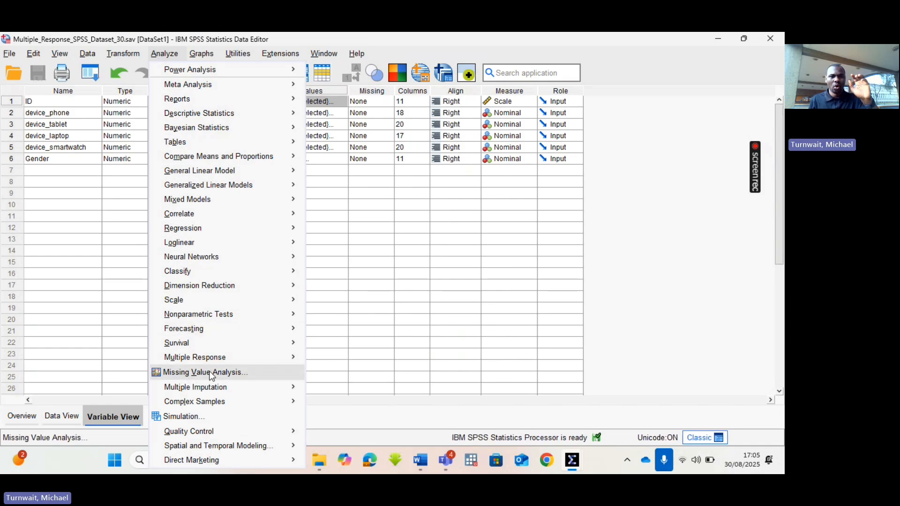
mouse_move(216, 358)
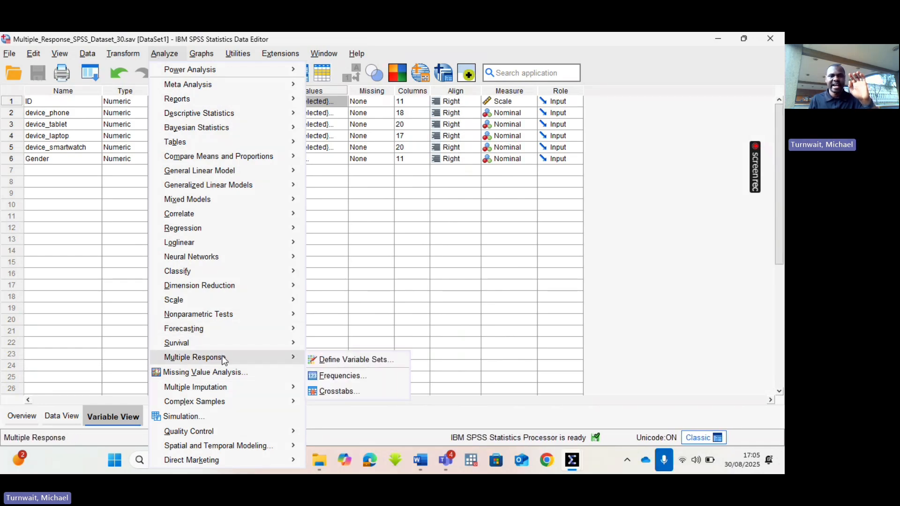
left_click(356, 375)
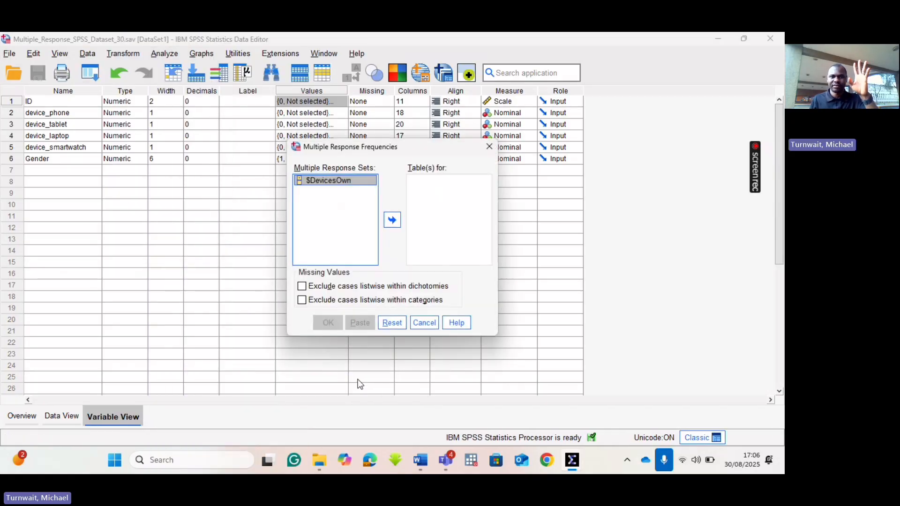
left_click(333, 181)
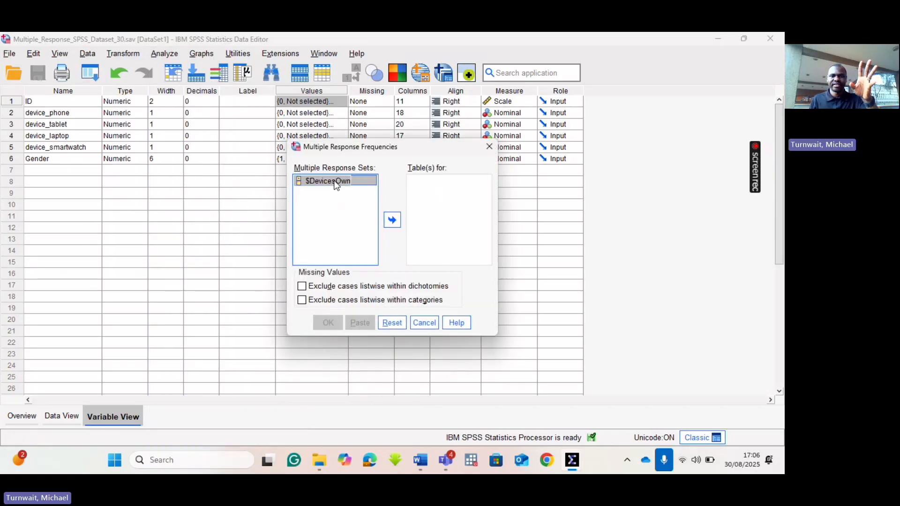
left_click(329, 181)
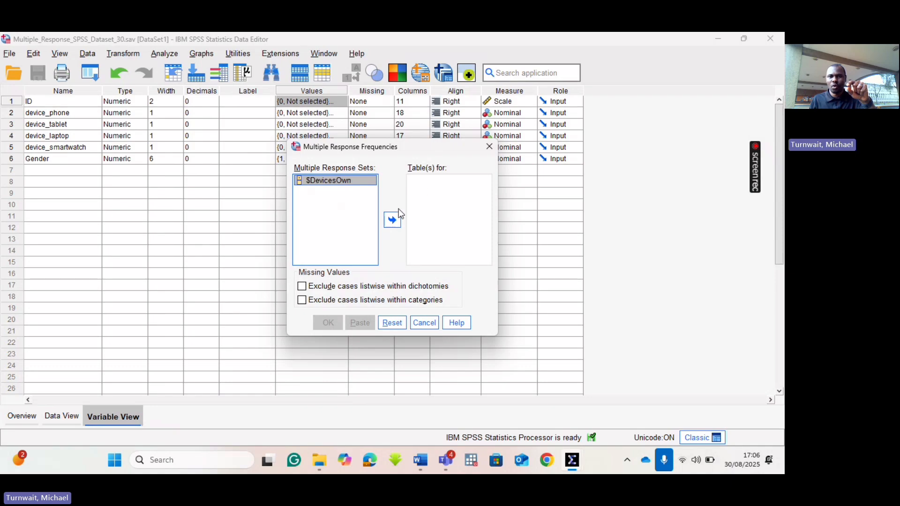
left_click(392, 220)
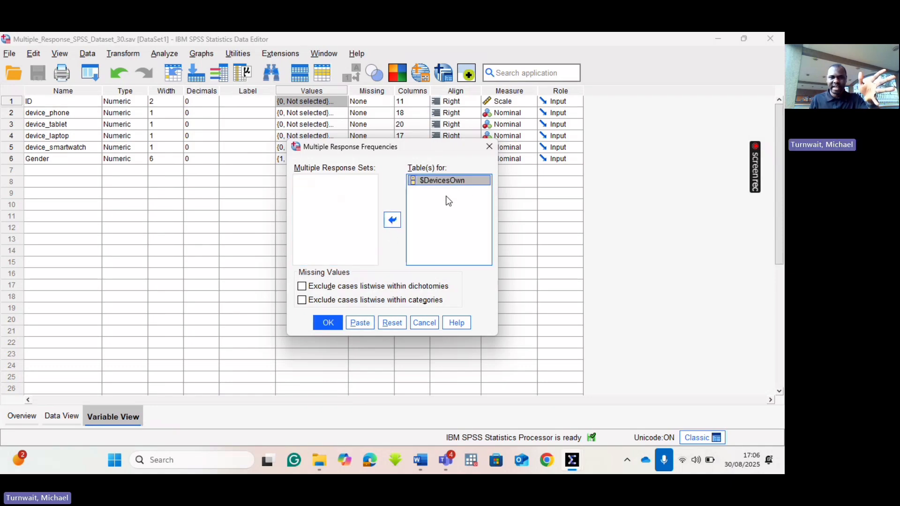
left_click(328, 322)
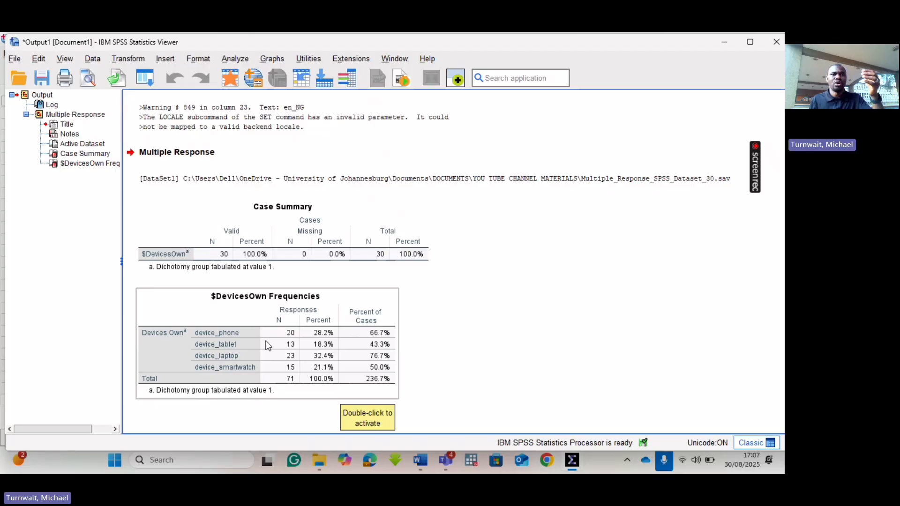
Set up a Multiple Response Crosstabs analysis with $DevicesOwn in the rows and Gender in the columns
left_click(229, 61)
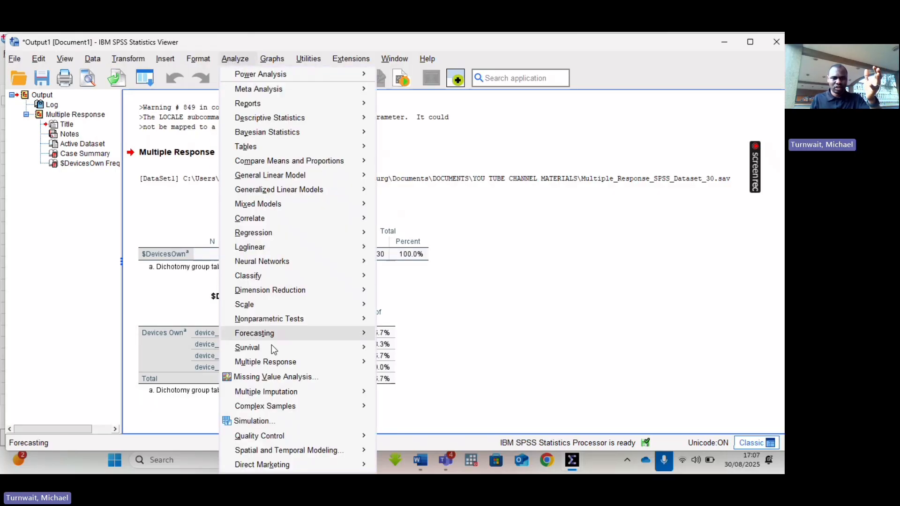
mouse_move(272, 365)
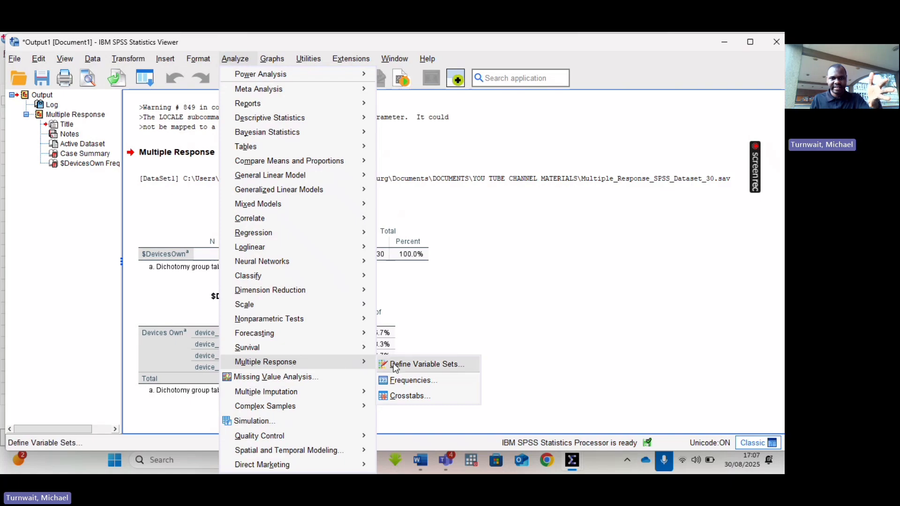
left_click(410, 397)
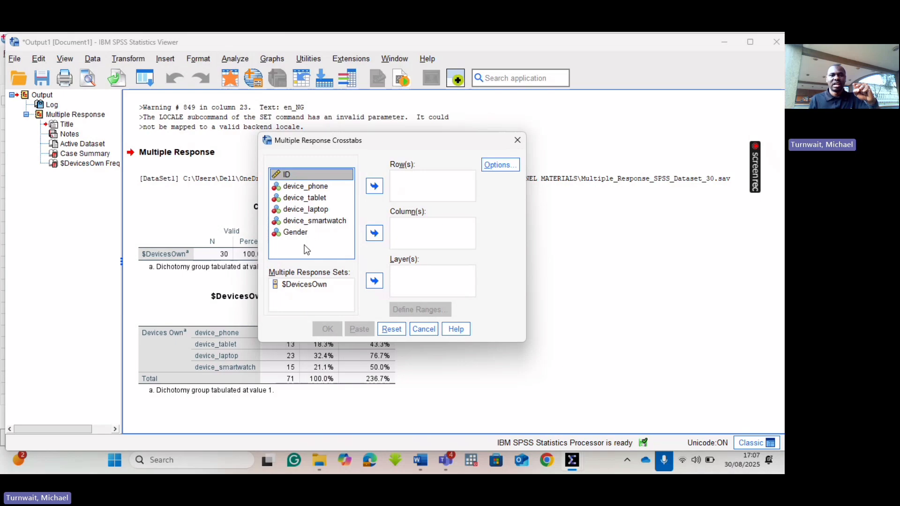
left_click(310, 286)
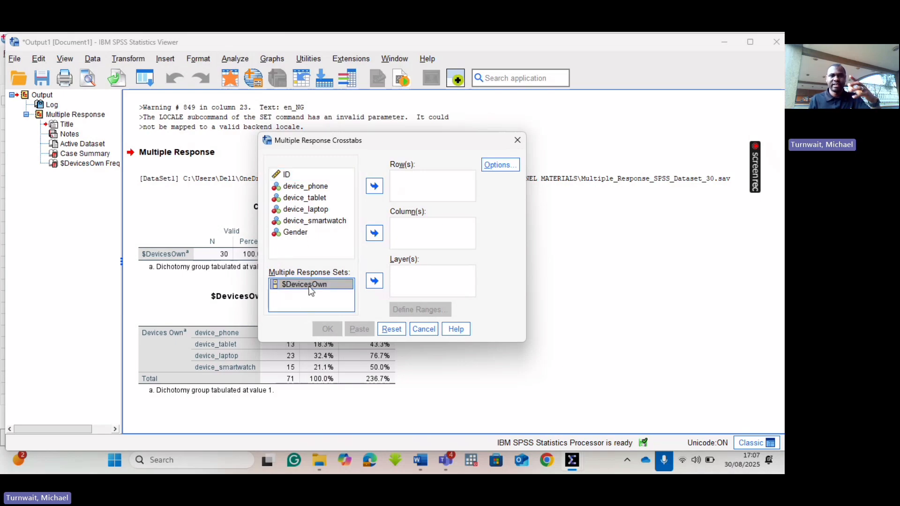
left_click(375, 187)
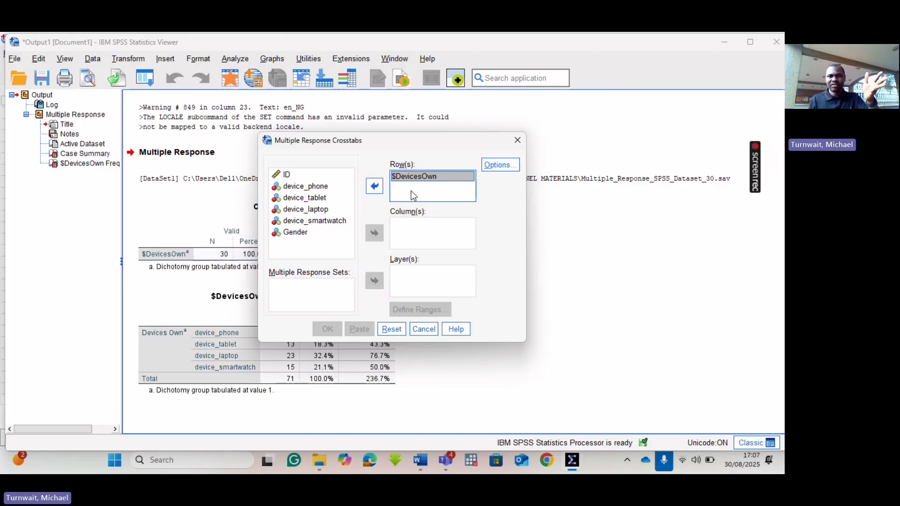
left_click(297, 232)
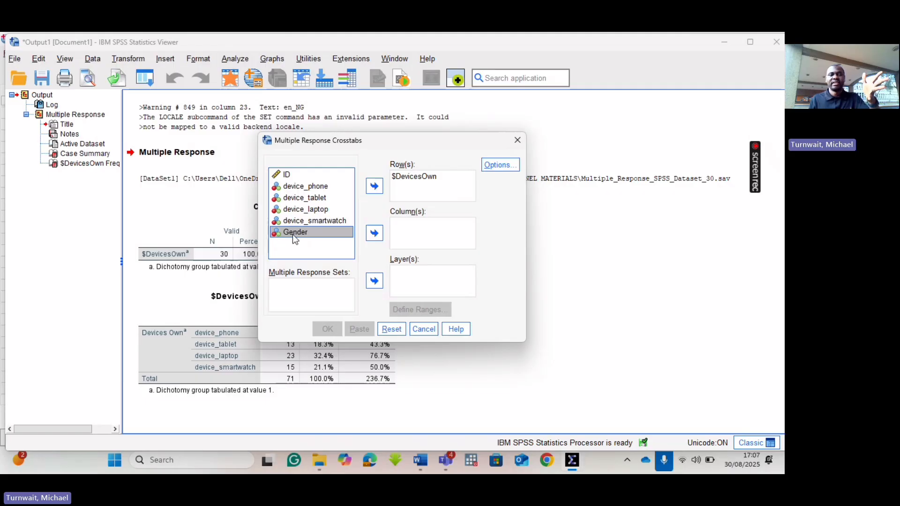
left_click(374, 233)
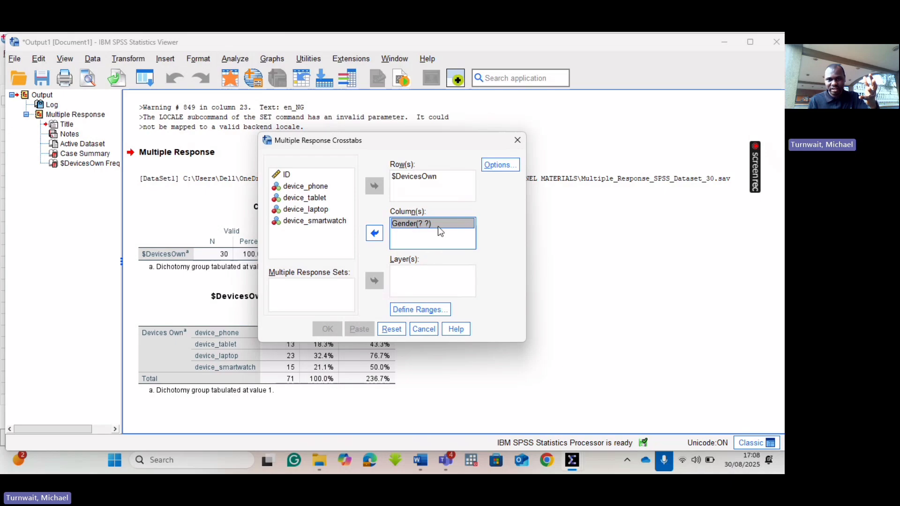
Define the range of the Gender column variable with minimum 1 and maximum 2
left_click(420, 309)
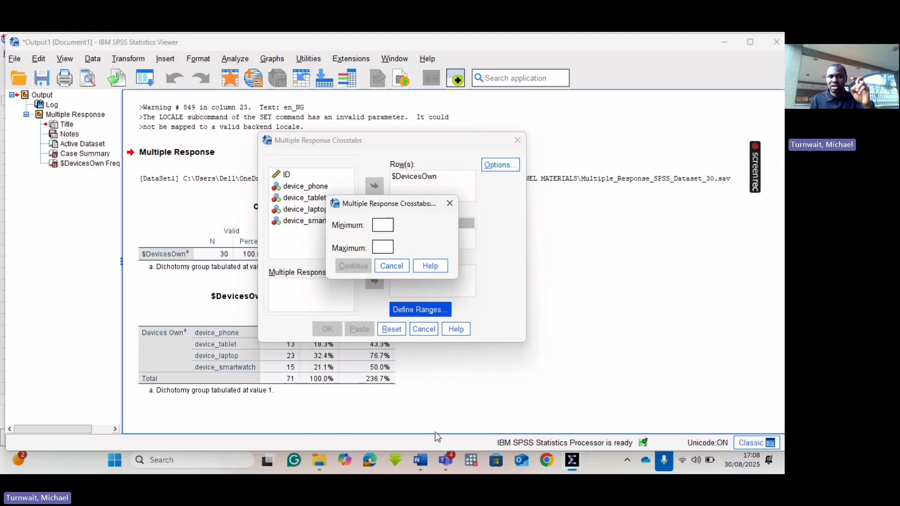
mouse_move(572, 460)
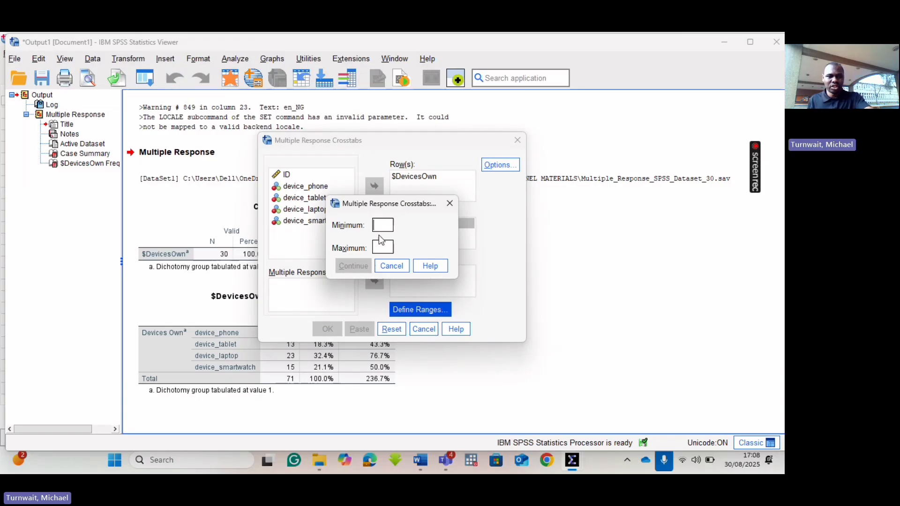
type("1")
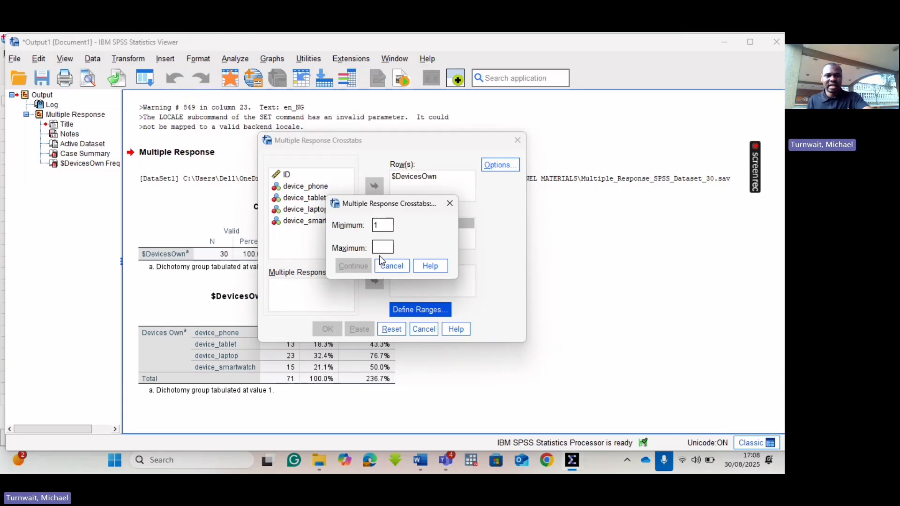
key("Tab")
type("2")
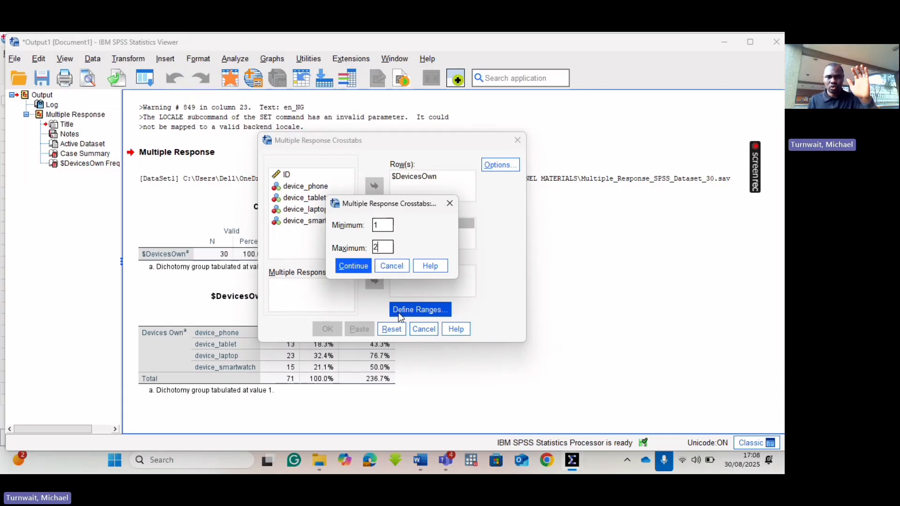
left_click(353, 267)
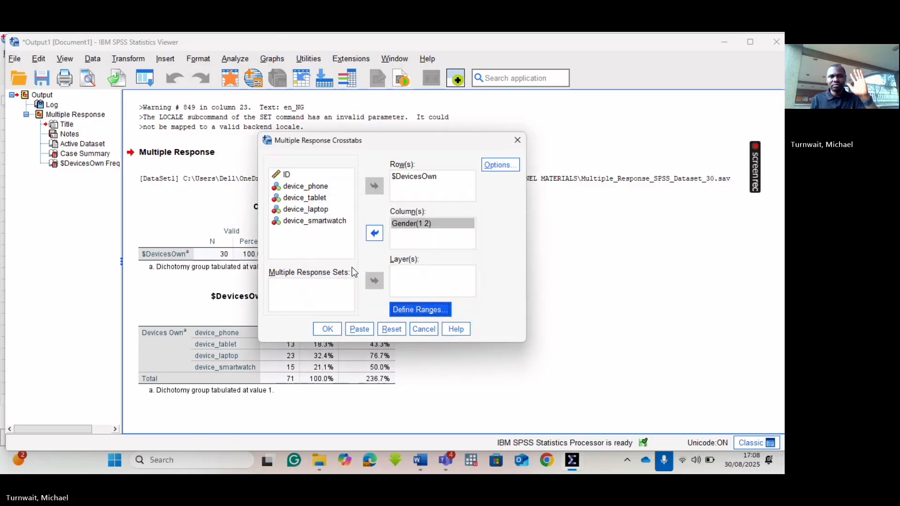
Check the value labels of Gender in the dataset's variable definitions, then return to the crosstabs setup
left_click(570, 461)
left_click(638, 388)
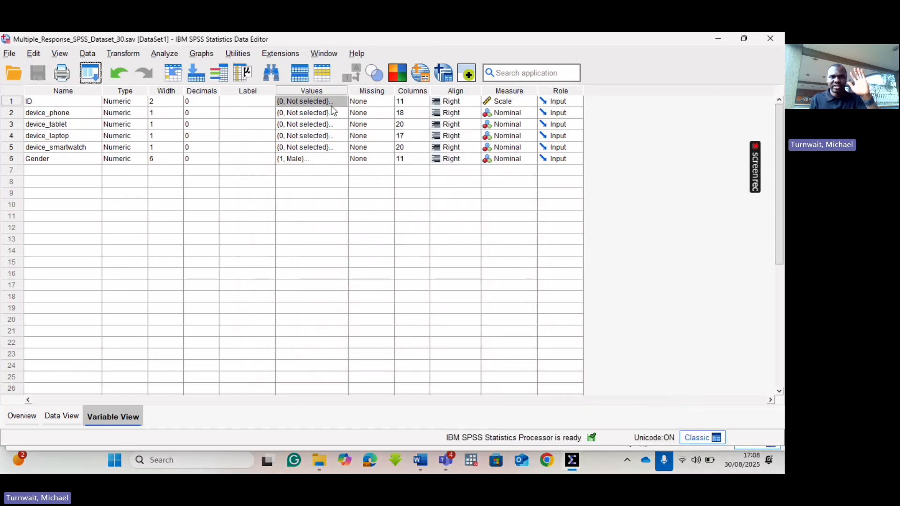
left_click(338, 160)
left_click(341, 160)
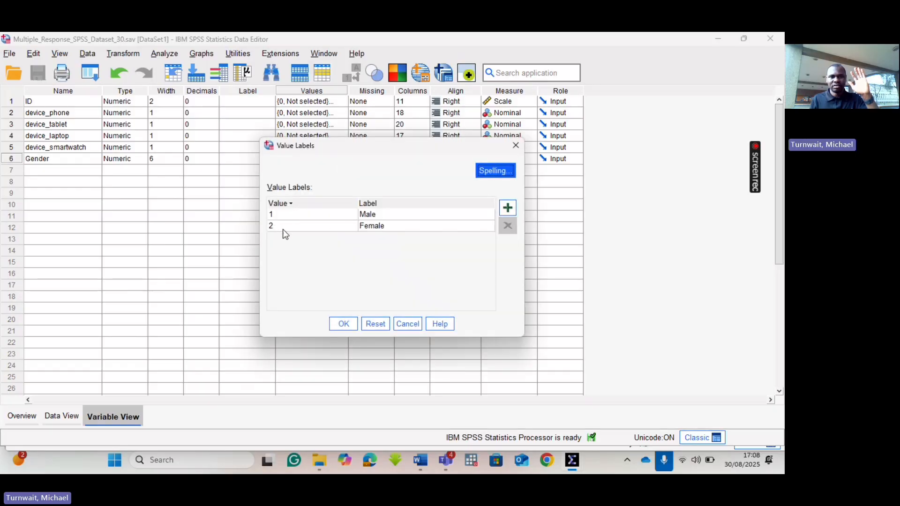
left_click(515, 145)
mouse_move(572, 462)
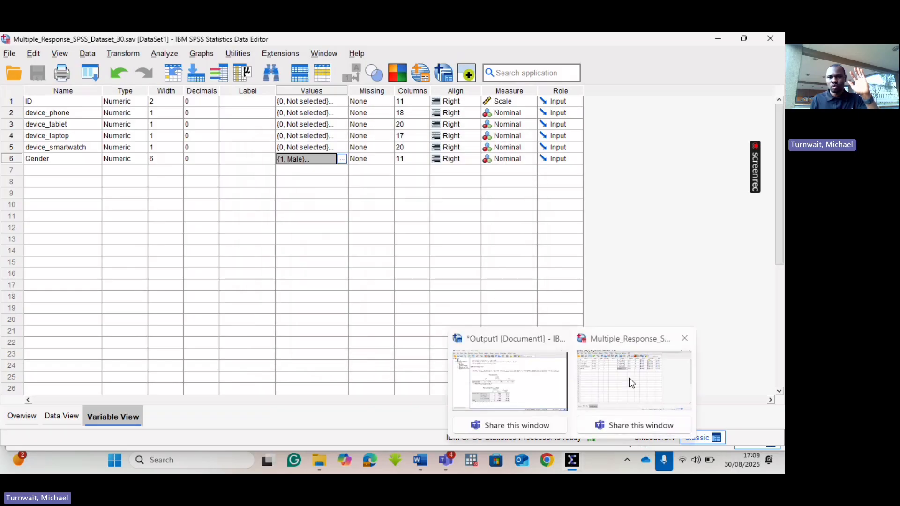
left_click(630, 378)
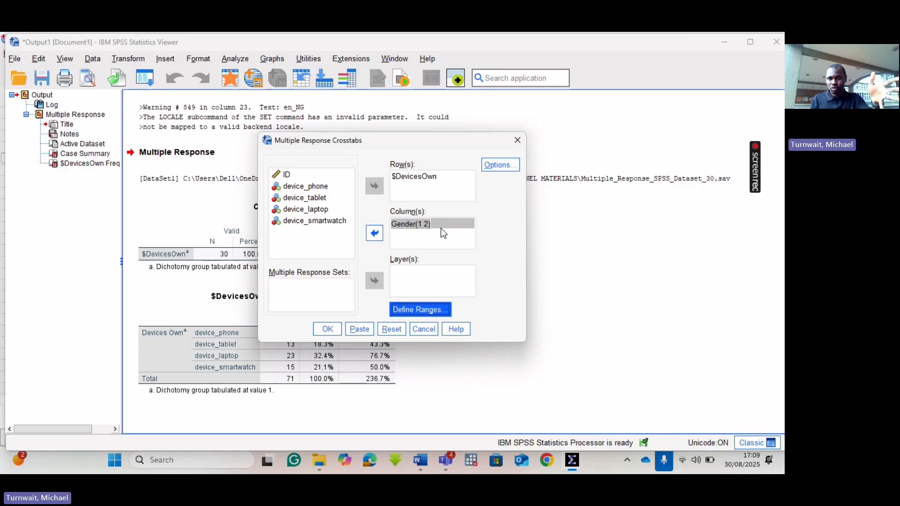
Review and accept the Gender range, then run the crosstabulation of $DevicesOwn by Gender and bring its table into view
left_click(402, 315)
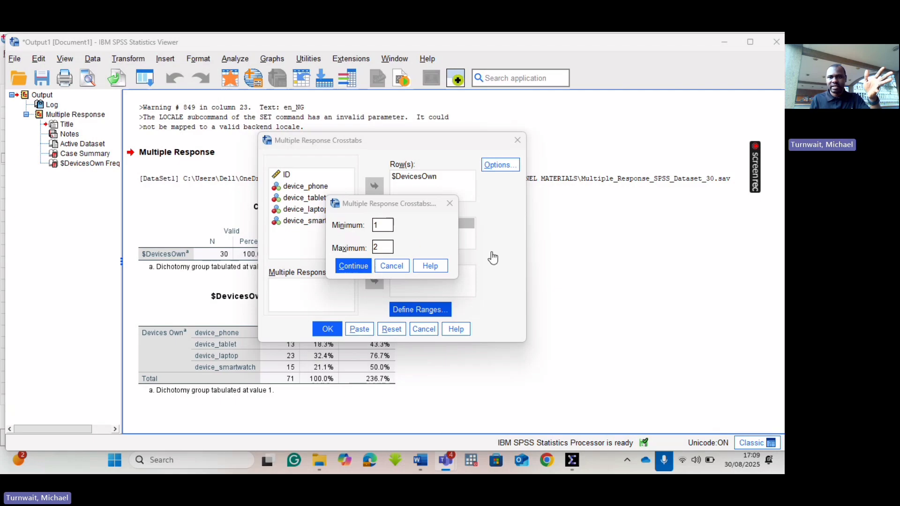
left_click(355, 266)
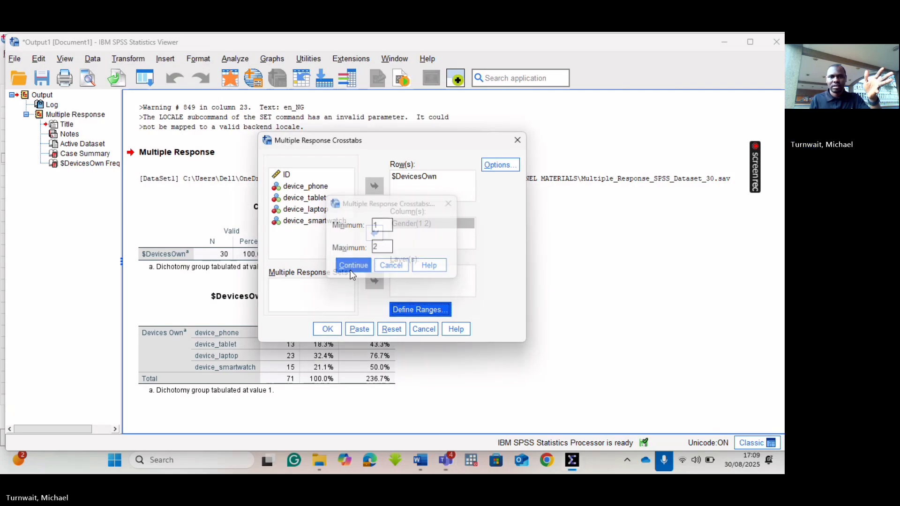
left_click(328, 329)
scroll(328, 364, "down", 1)
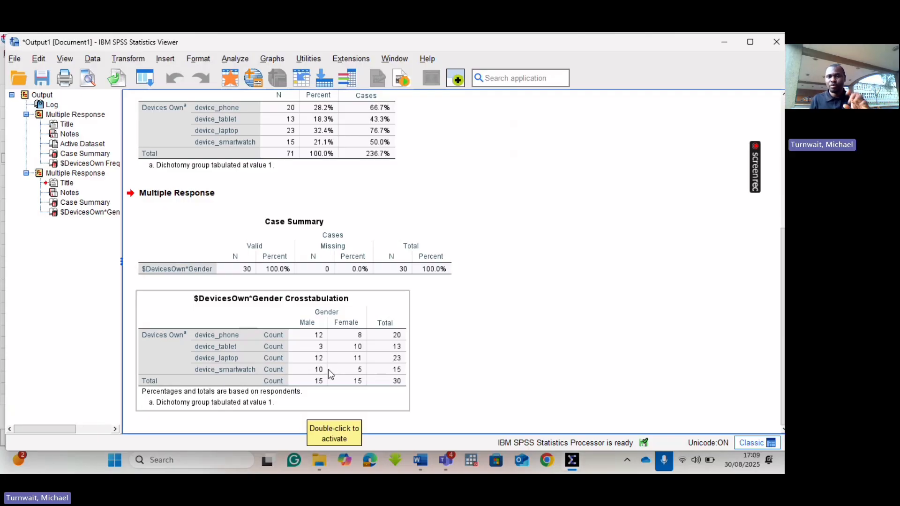
left_click(438, 348)
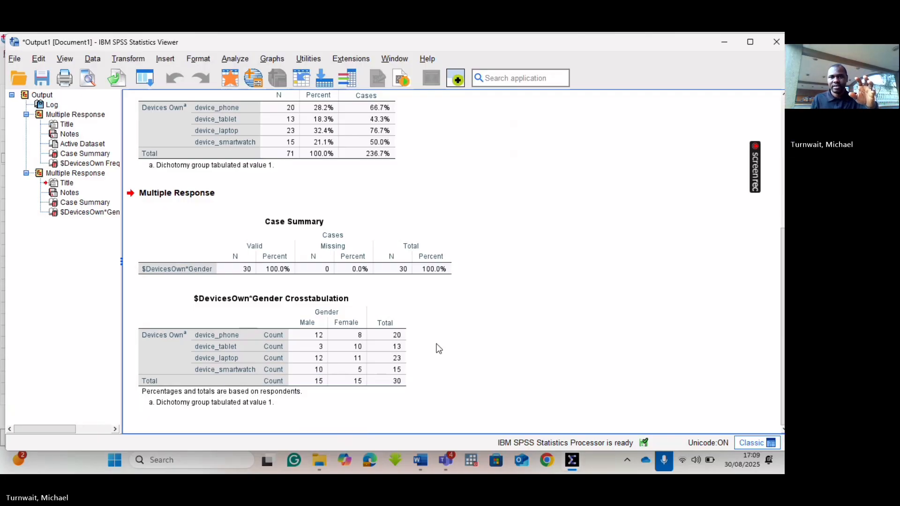